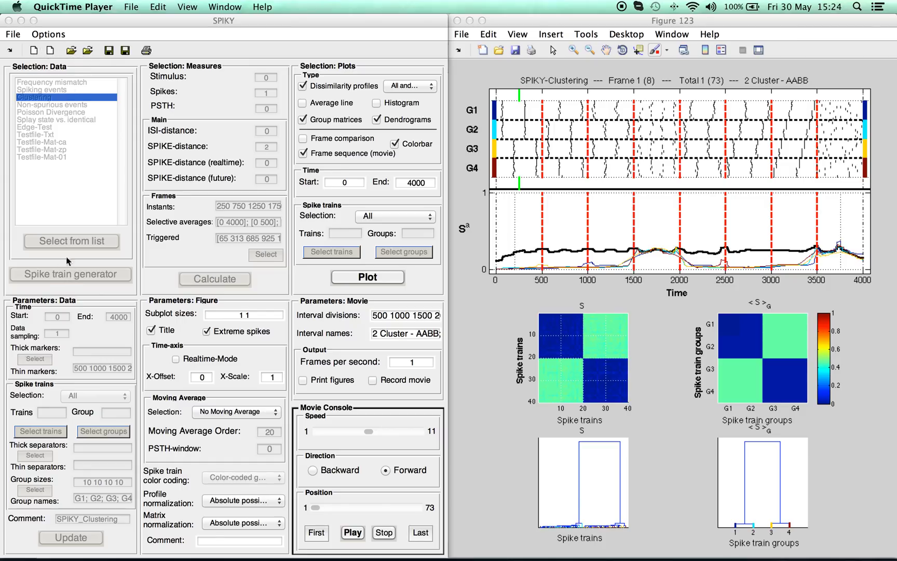
# - Reset SPIKY and browse into the SPIKY folder to load SPIKY_testdata_ca.mat
pyautogui.click(33, 52)
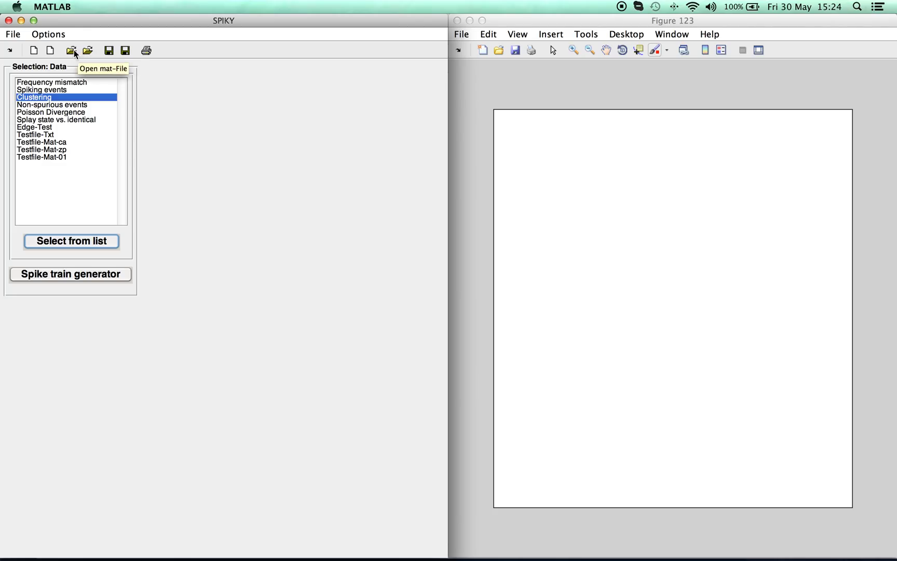
pyautogui.click(72, 51)
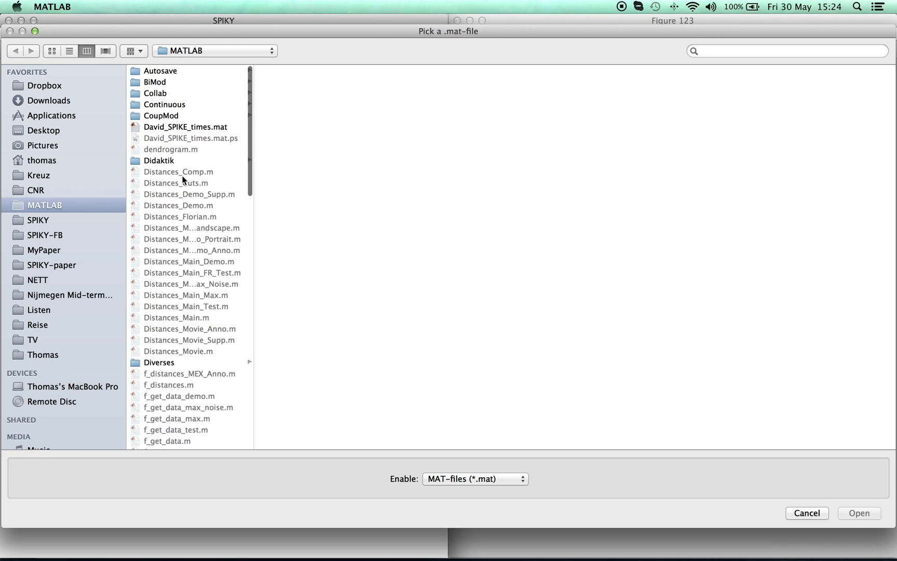
pyautogui.scroll(-10, 182, 182)
pyautogui.scroll(-10, 185, 191)
pyautogui.click(156, 219)
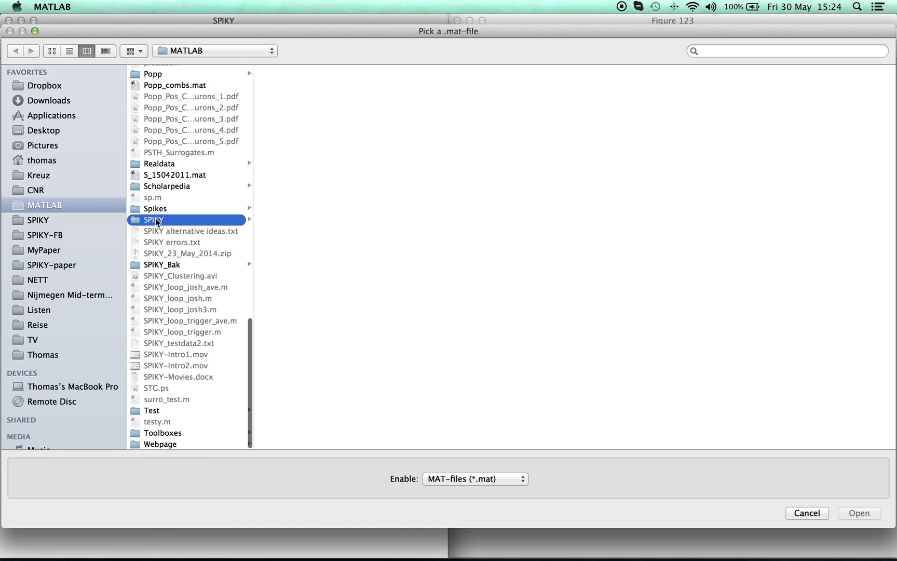
pyautogui.scroll(-15, 291, 192)
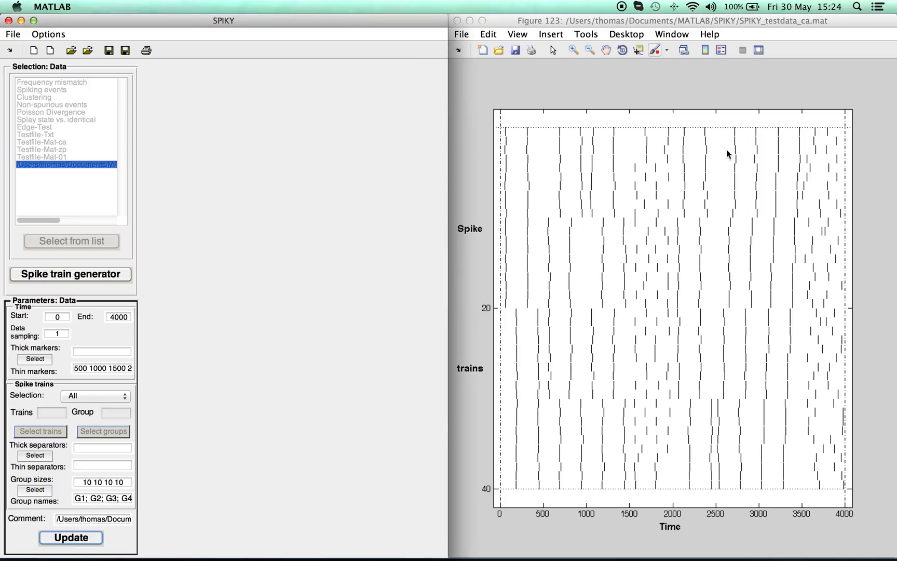
# - Reset and generate five Poisson spike trains spanning time 0 to 10 in the Spike train generator
pyautogui.click(34, 52)
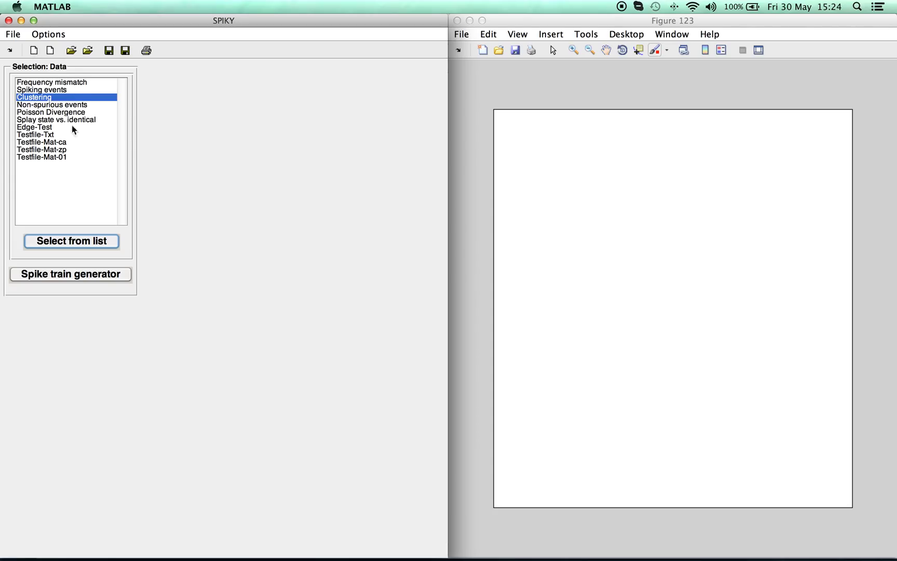
pyautogui.click(75, 275)
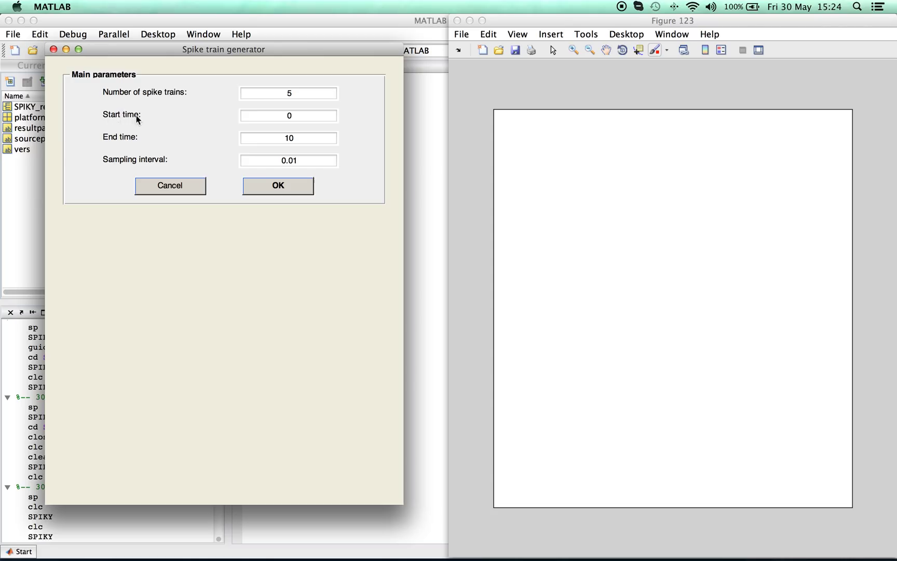
pyautogui.click(279, 186)
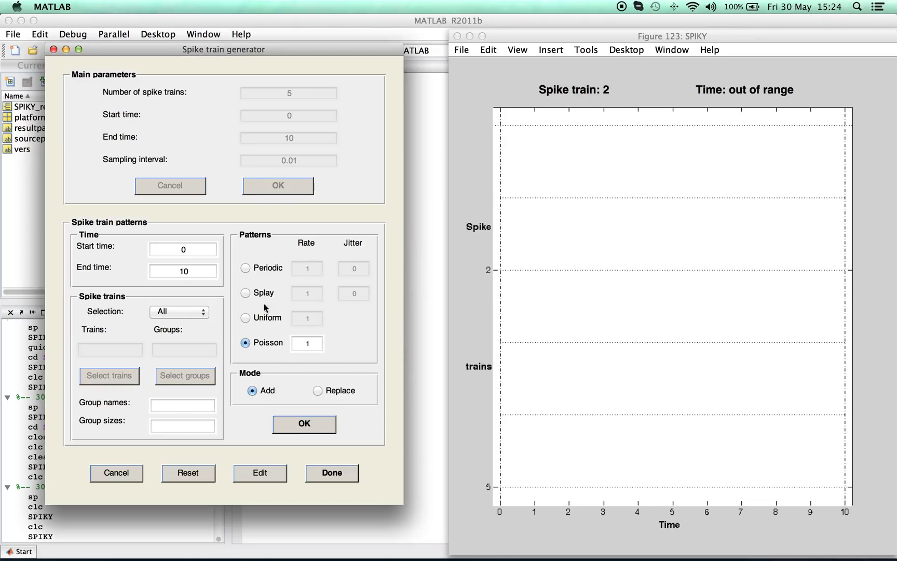
pyautogui.click(170, 250)
pyautogui.click(304, 423)
# - Hand-add extra spikes to trains 1–4, near times 1.3, 1.5, 1.7, 2.5 and 2.65
pyautogui.click(543, 231)
pyautogui.click(558, 166)
pyautogui.click(589, 228)
pyautogui.click(552, 315)
pyautogui.click(553, 387)
pyautogui.click(591, 393)
pyautogui.click(591, 399)
pyautogui.click(574, 274)
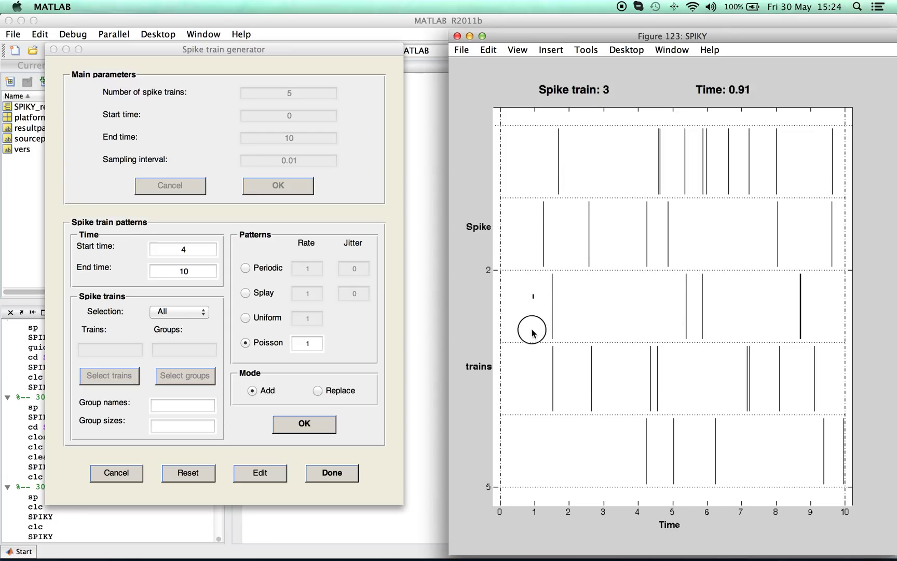
# - Shift the early spikes of trains 3 and 4 earlier, then load the trains as STG
pyautogui.moveTo(532, 337); pyautogui.dragTo(720, 411)
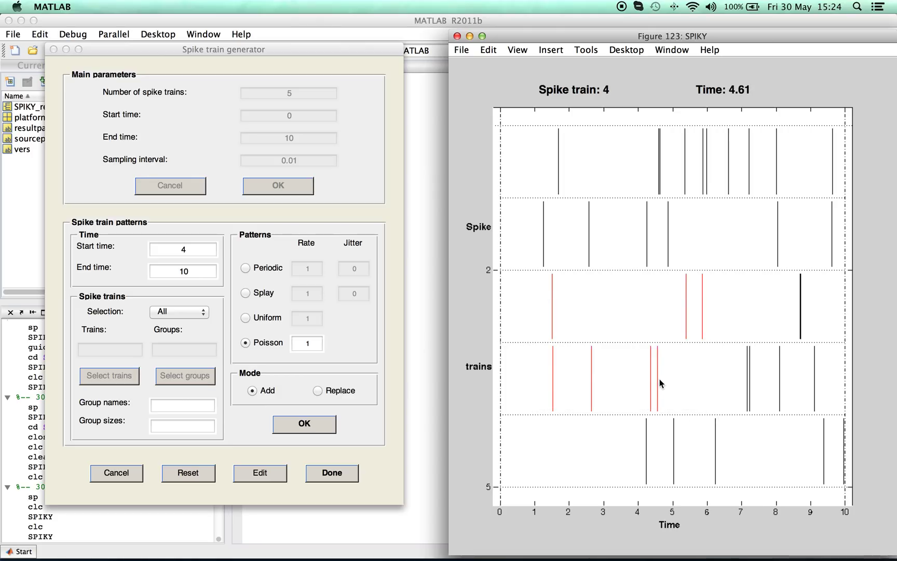
pyautogui.moveTo(659, 378); pyautogui.dragTo(612, 380)
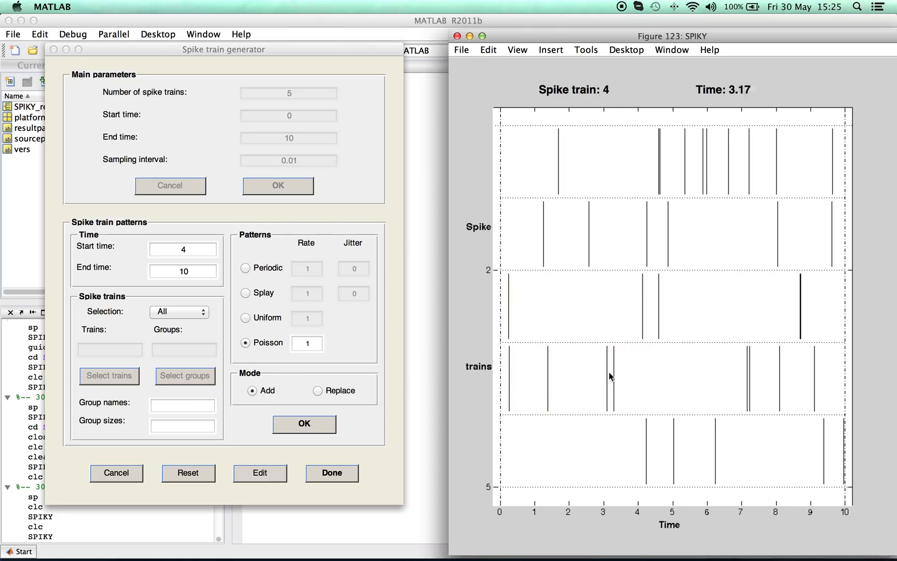
pyautogui.click(333, 473)
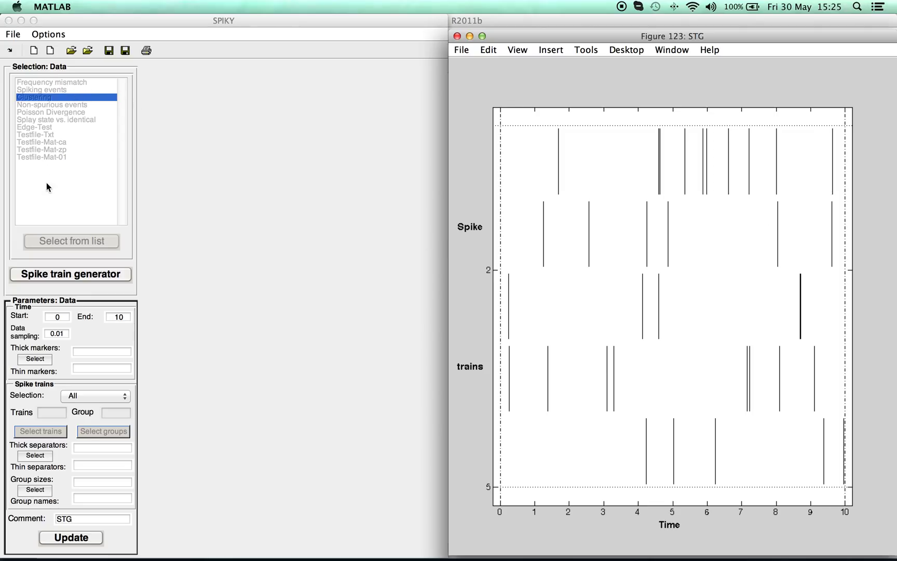
# - Clear the generated trains and load the Clustering example's 40 spike trains
pyautogui.click(33, 50)
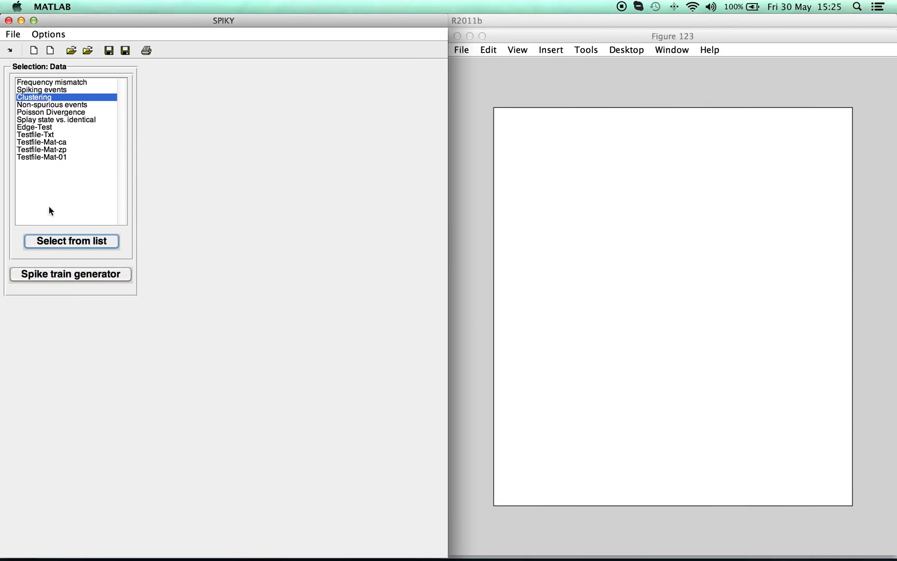
pyautogui.click(50, 240)
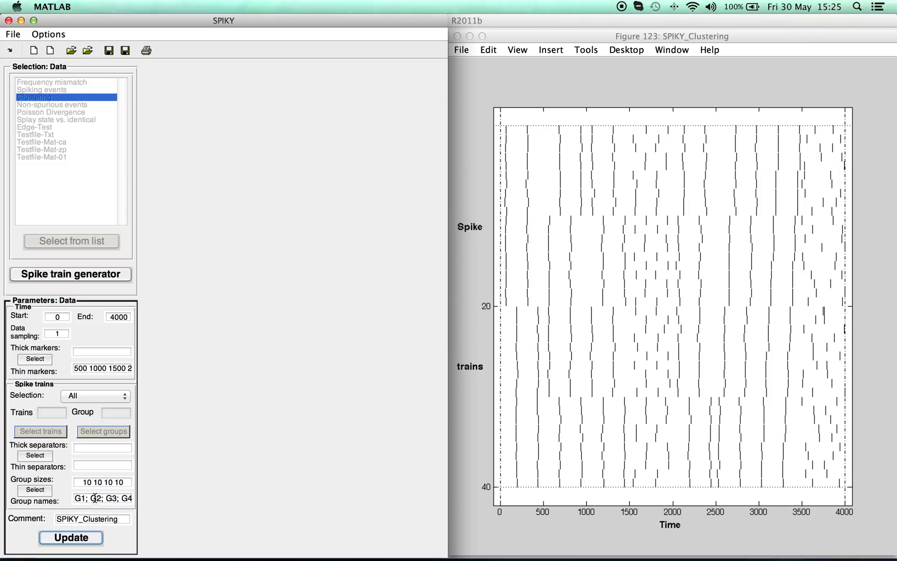
# - Apply the Clustering data parameters to show G1–G4, check the SPIKE-distance setting, and calculate
pyautogui.click(73, 539)
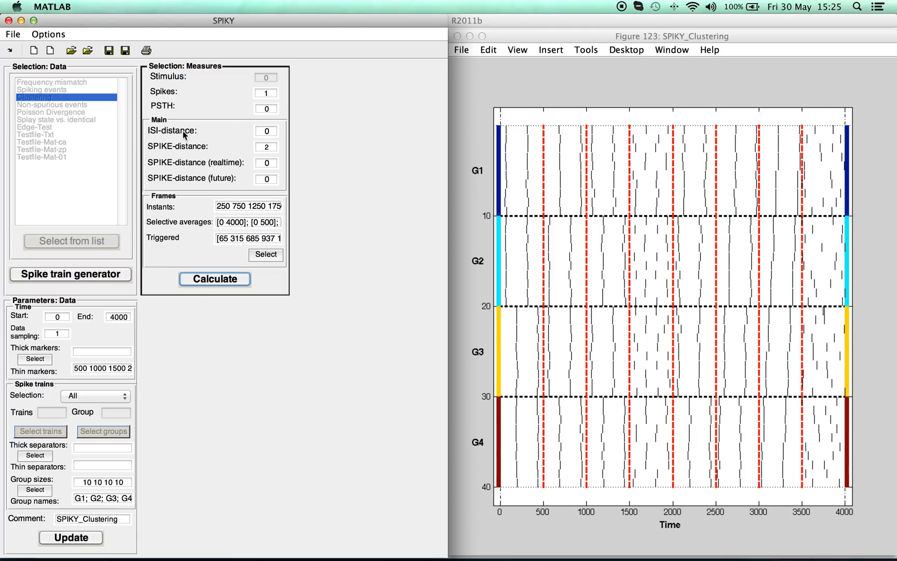
pyautogui.click(266, 146)
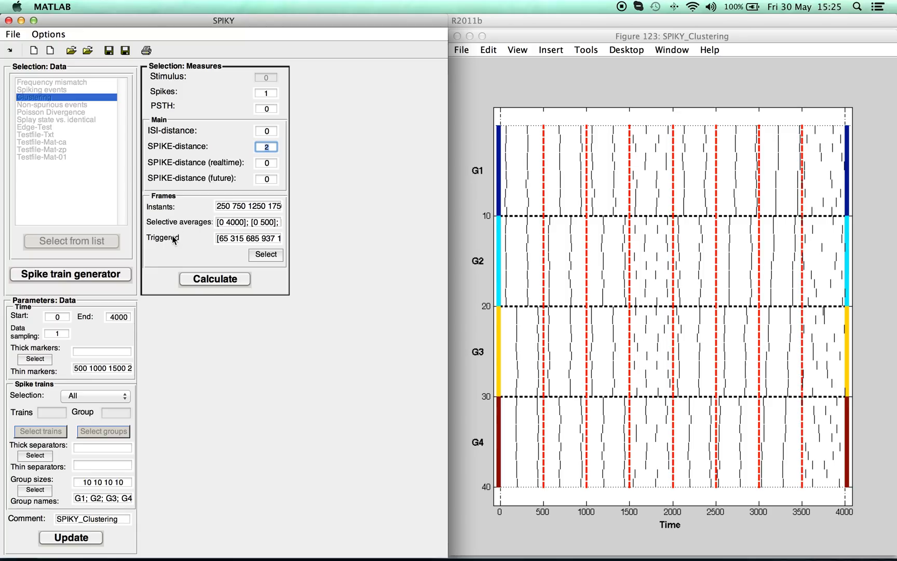
pyautogui.click(216, 282)
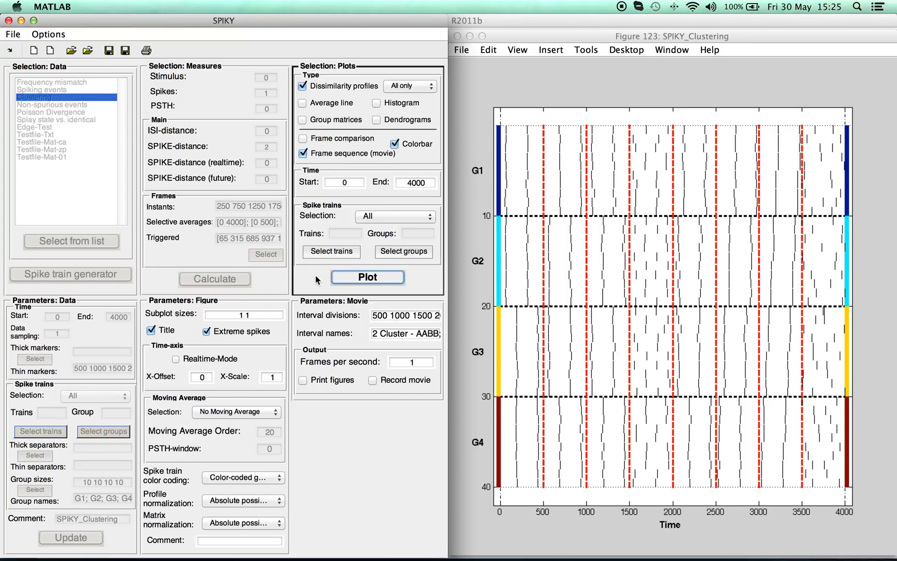
# - Plot the SPIKE-distance profile and matrix, then choose All and groups, Group matrices and Dendrograms
pyautogui.click(368, 278)
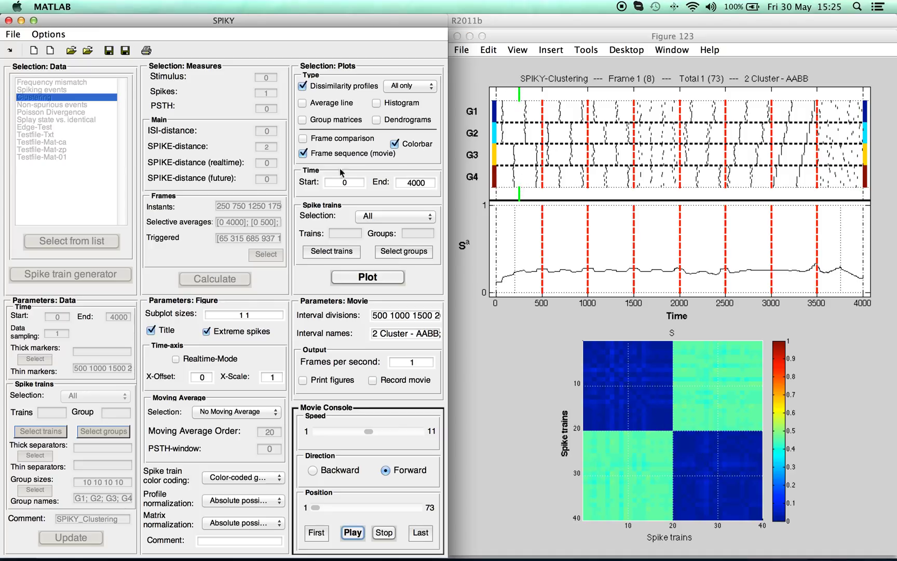
pyautogui.click(430, 87)
pyautogui.click(418, 104)
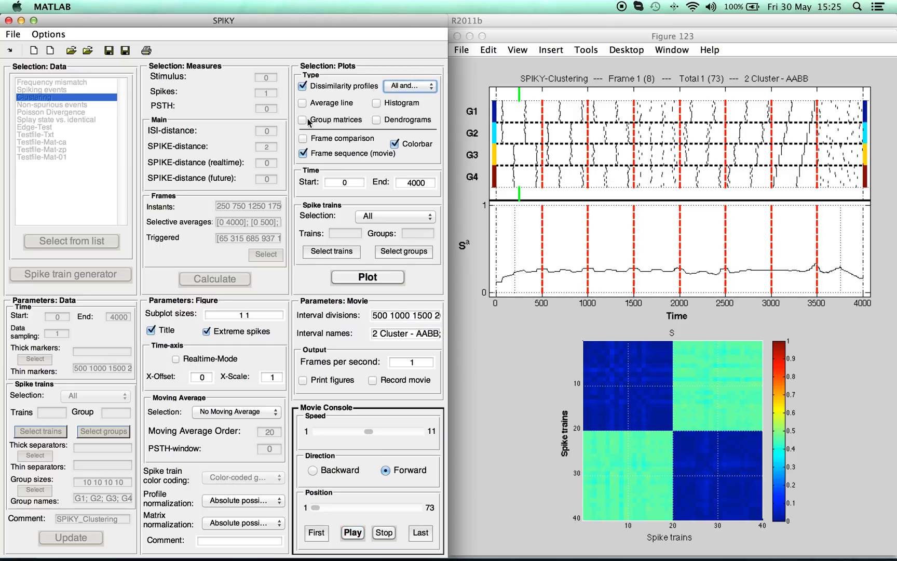
pyautogui.click(303, 121)
pyautogui.click(376, 120)
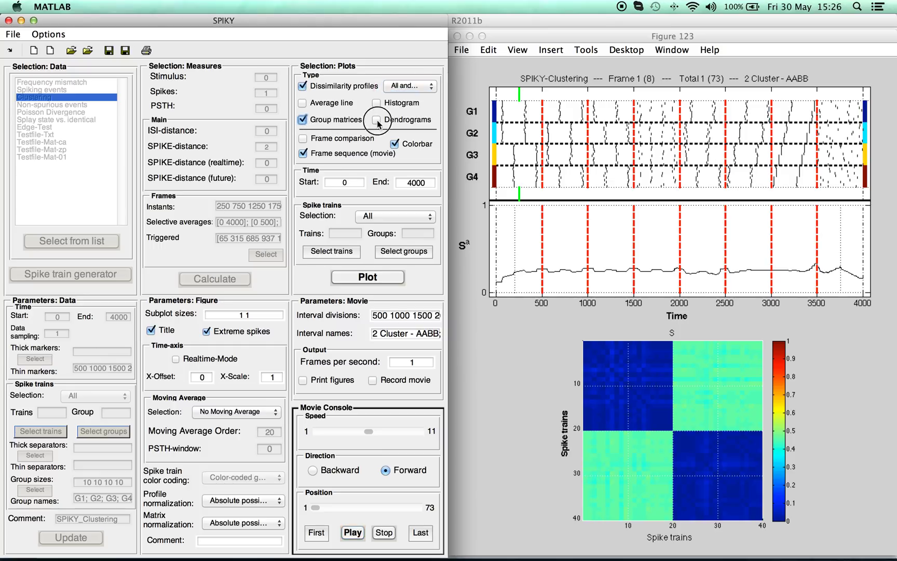
# - Redraw Figure 123 and play the 73-frame movie, jumping to the last then first frame
pyautogui.click(368, 277)
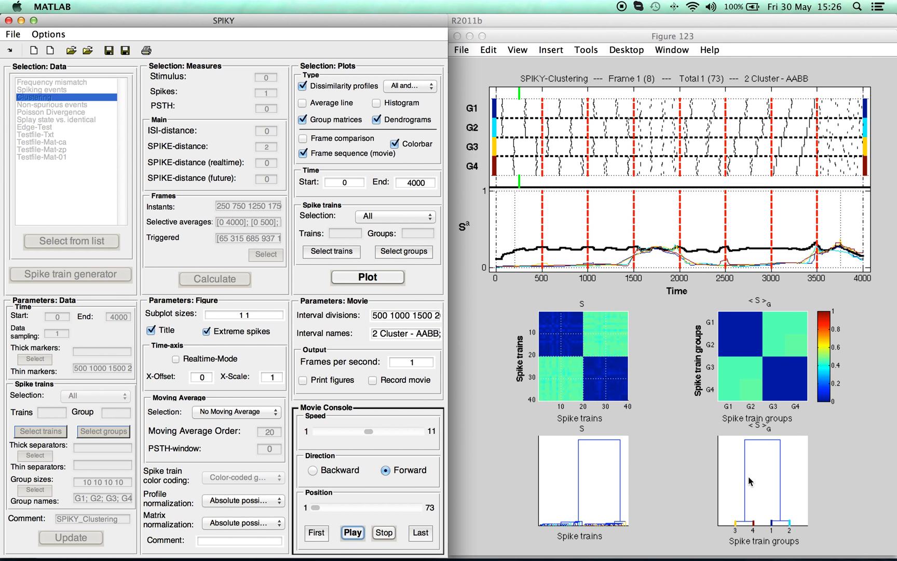
pyautogui.click(352, 534)
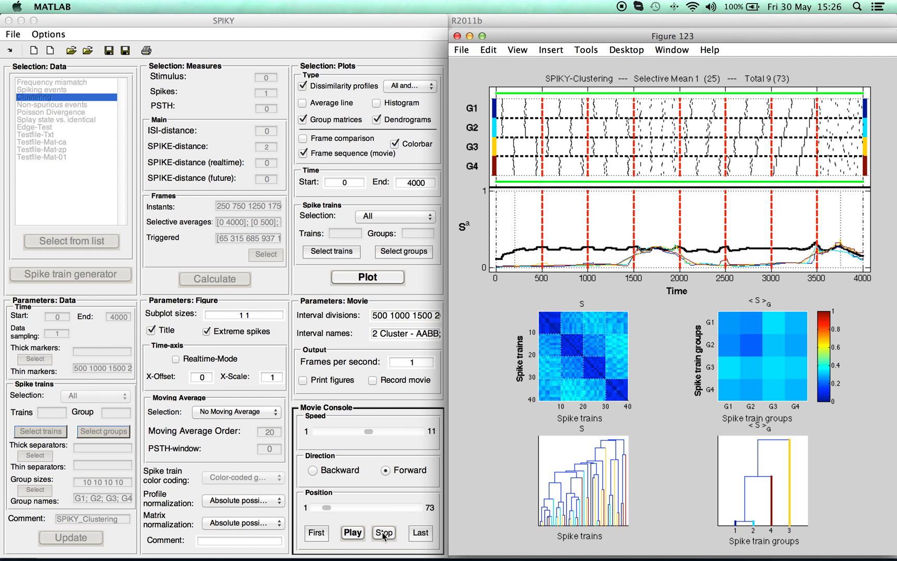
pyautogui.click(418, 530)
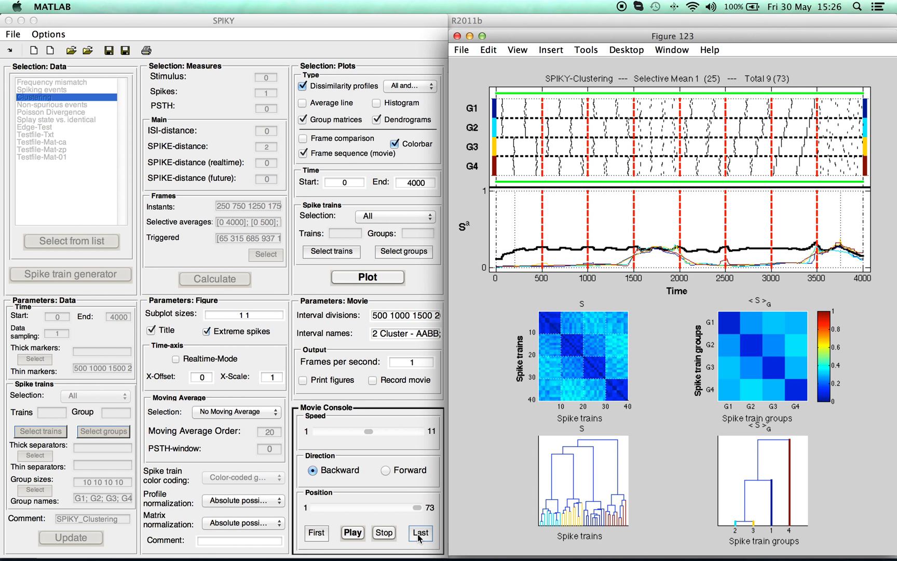
pyautogui.click(317, 532)
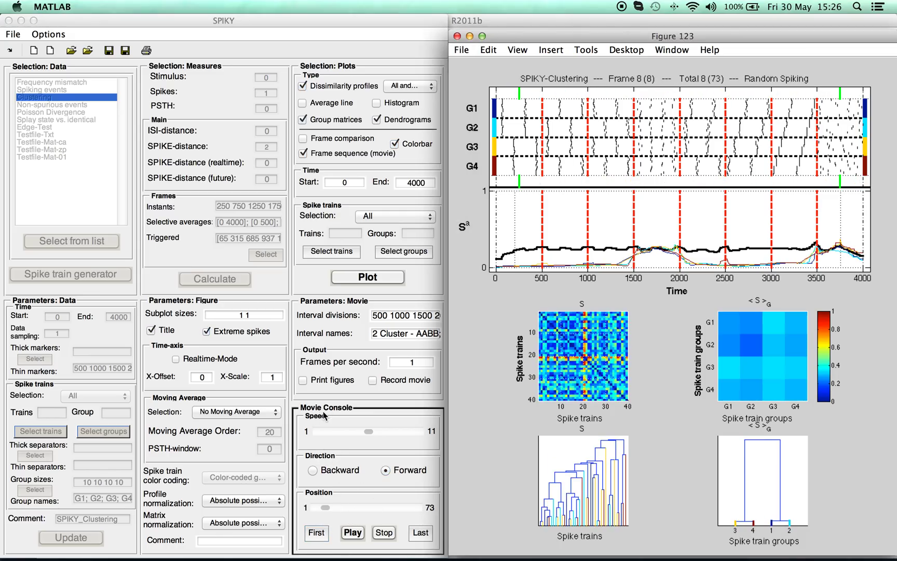
# - Color the G2 label green, then make all group labels G1–G4 red
pyautogui.rightClick(474, 132)
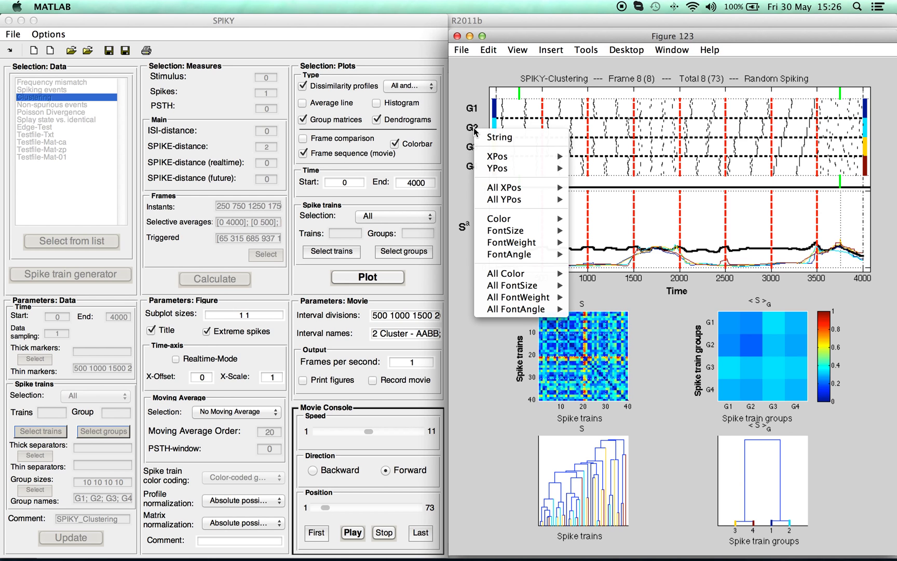
pyautogui.moveTo(497, 219)
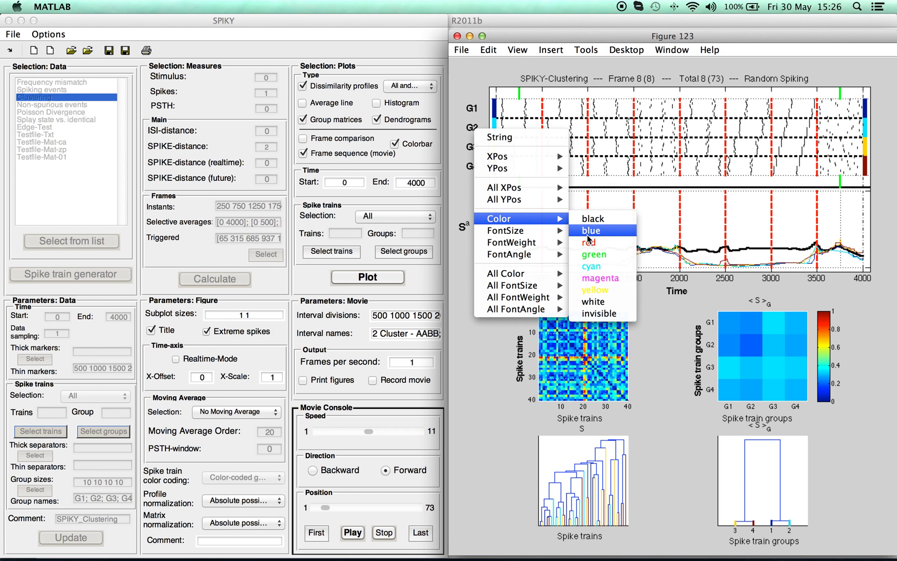
pyautogui.click(591, 254)
pyautogui.rightClick(476, 136)
pyautogui.moveTo(556, 276)
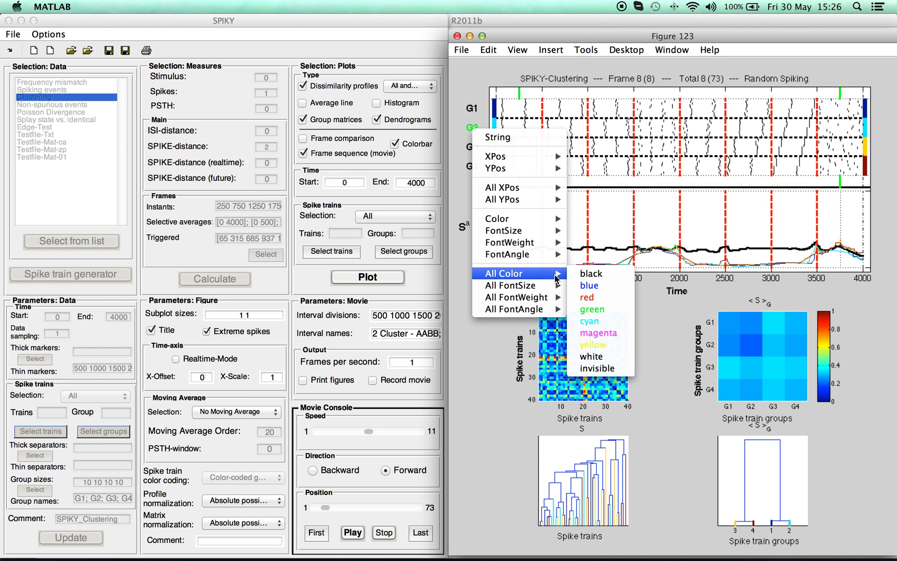
pyautogui.click(587, 296)
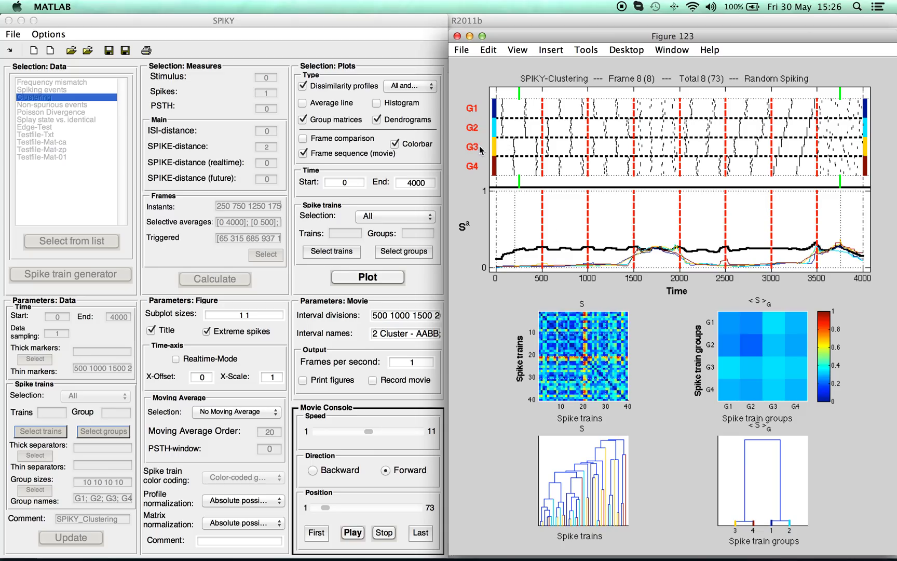
# - Increase all S matrix separator line widths by 2 and make their line style solid
pyautogui.rightClick(552, 339)
pyautogui.moveTo(588, 346)
pyautogui.moveTo(601, 387)
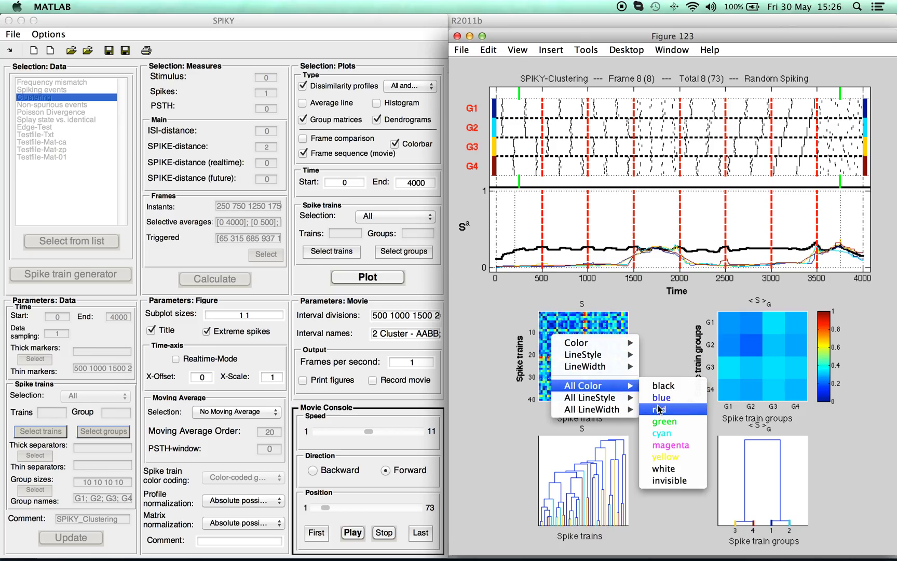
pyautogui.moveTo(617, 409)
pyautogui.click(644, 409)
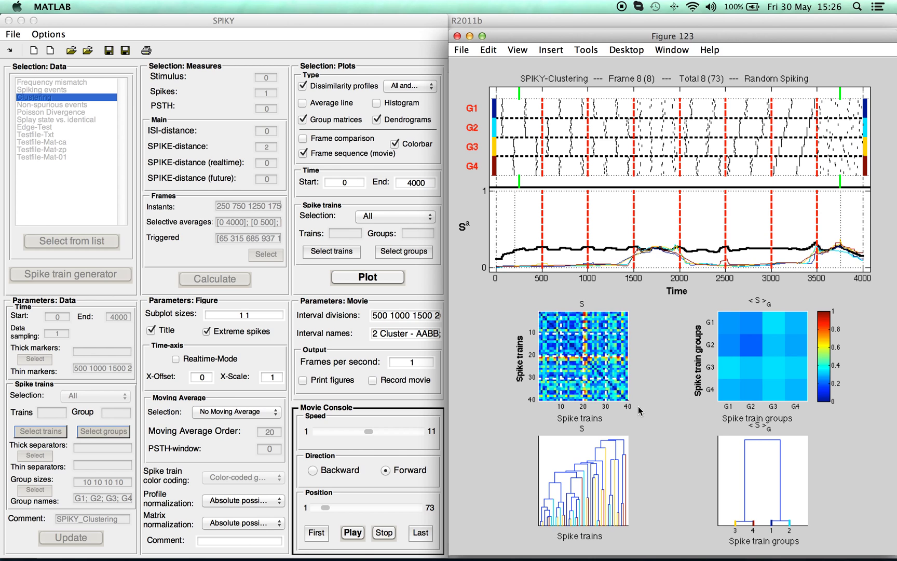
pyautogui.rightClick(555, 359)
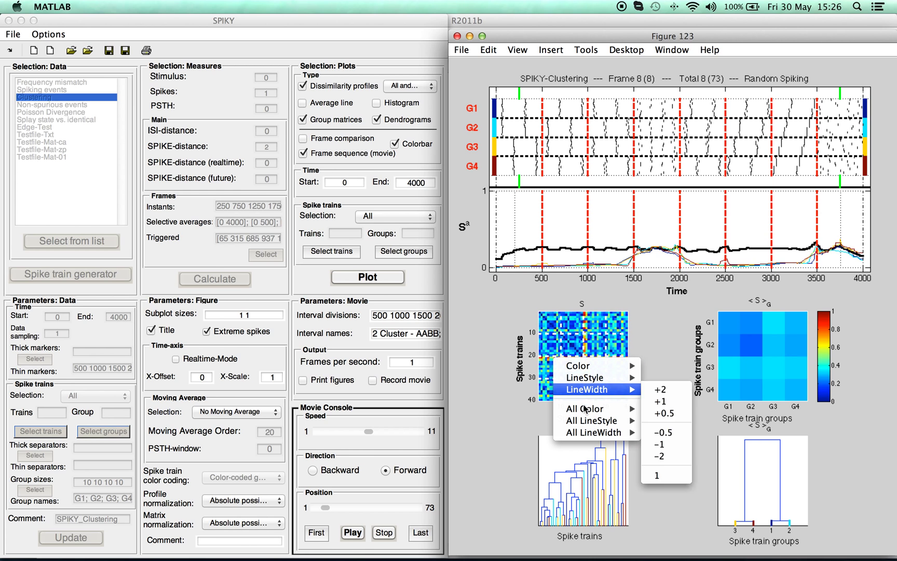
pyautogui.moveTo(601, 422)
pyautogui.click(655, 420)
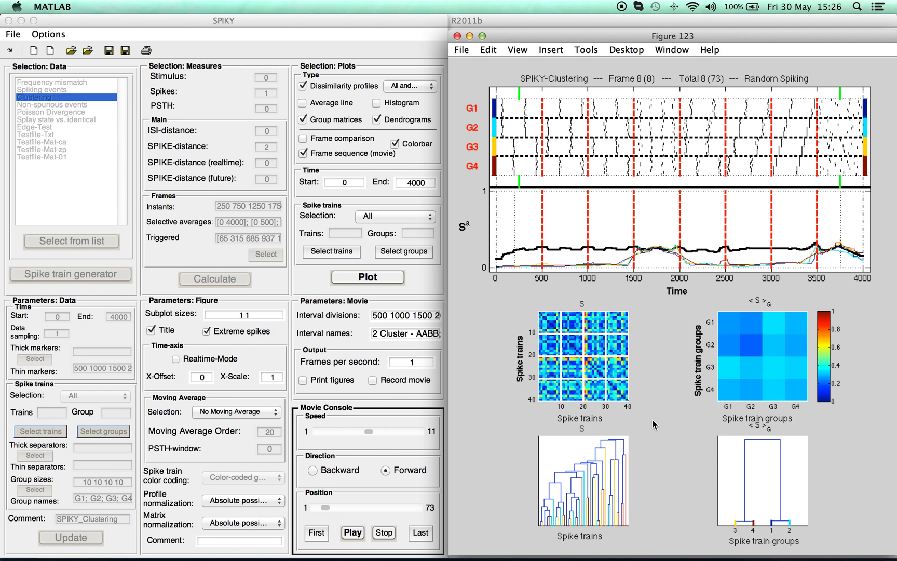